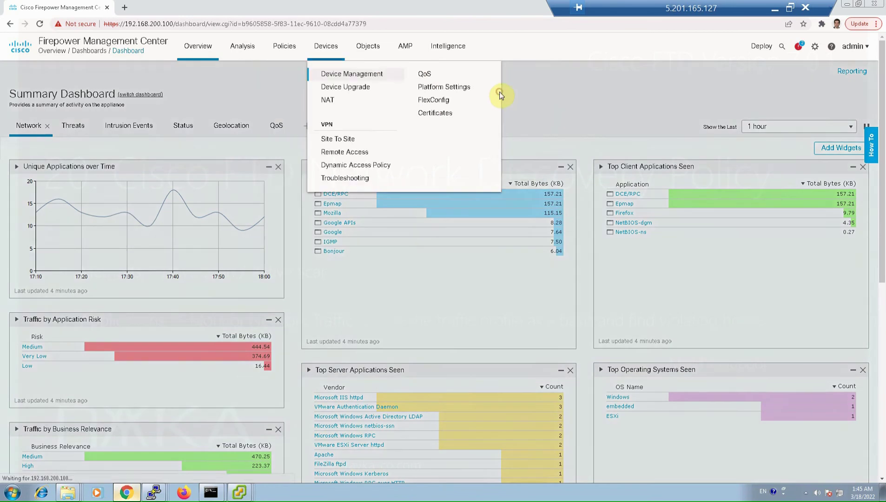
# Review the NET_192_168_1 discovery rule's zones (inside_zone, outside_zone) and its port exclusions.
pyautogui.click(500, 93)
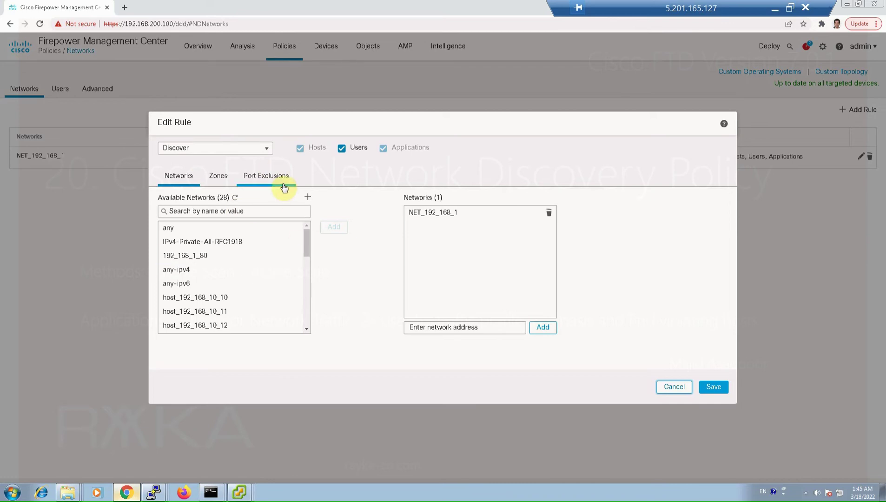
pyautogui.click(219, 176)
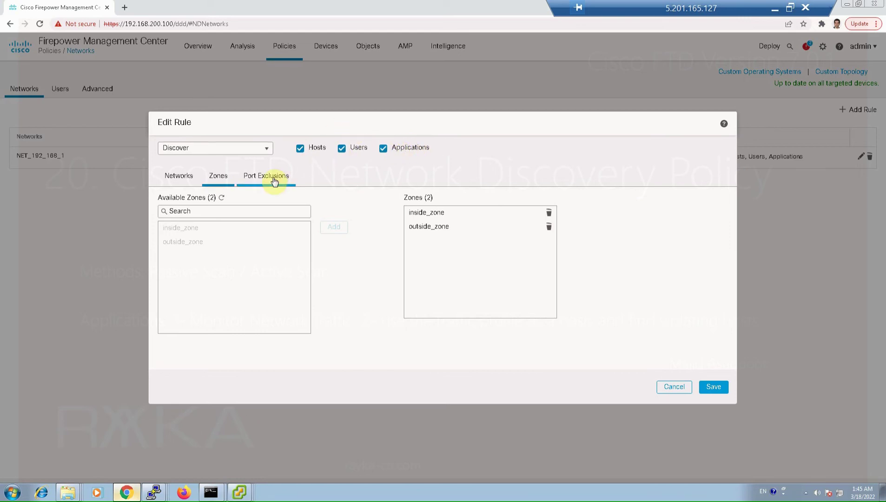
pyautogui.click(256, 181)
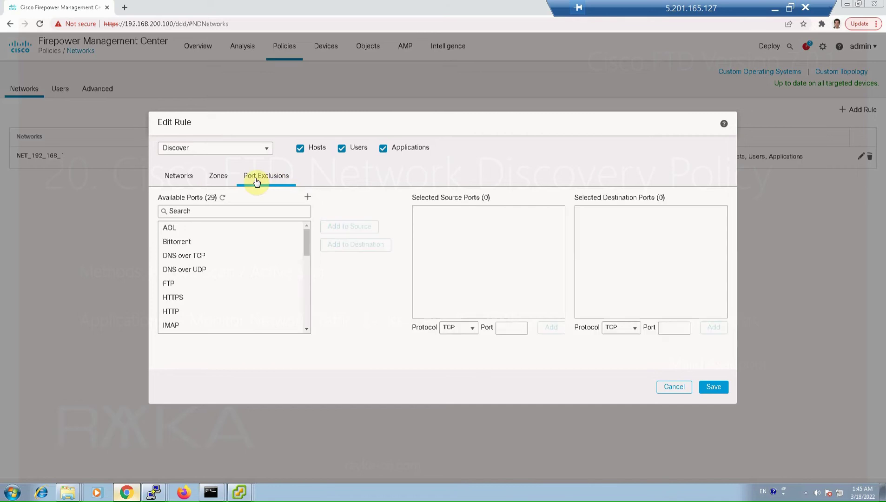
pyautogui.click(224, 182)
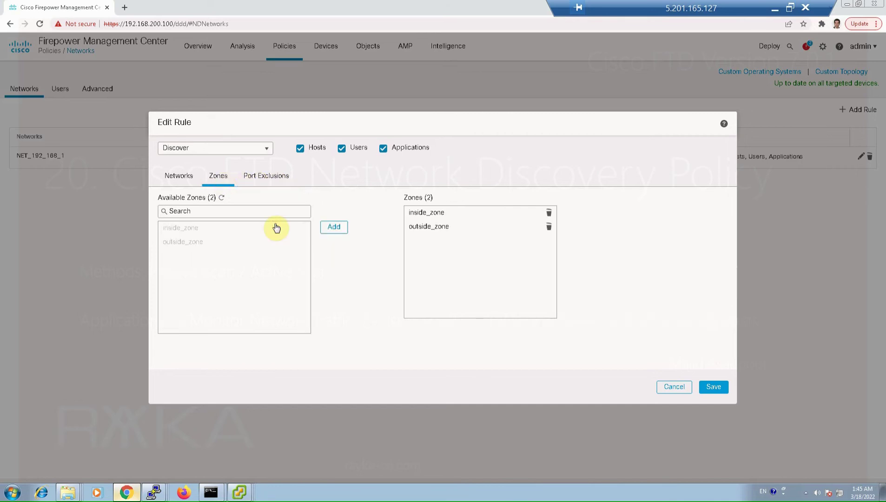
# Save the discovery rule, then review the Users settings and General Settings without changing anything.
pyautogui.click(714, 387)
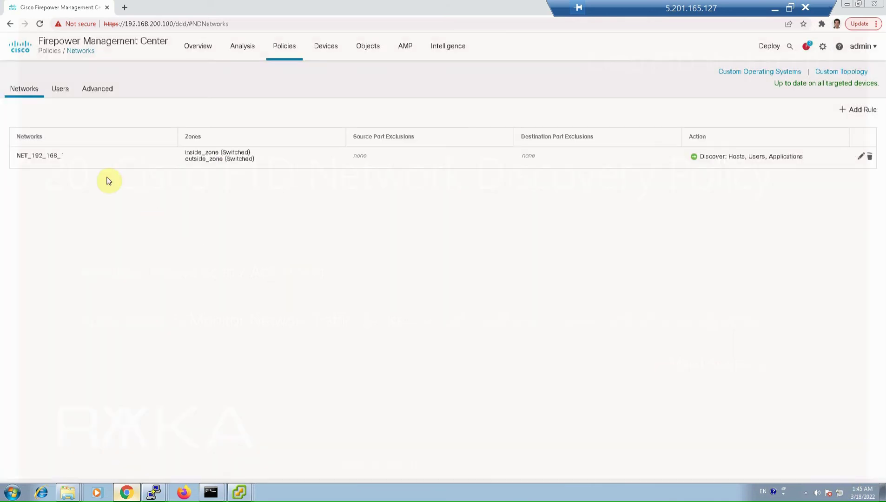
pyautogui.click(61, 91)
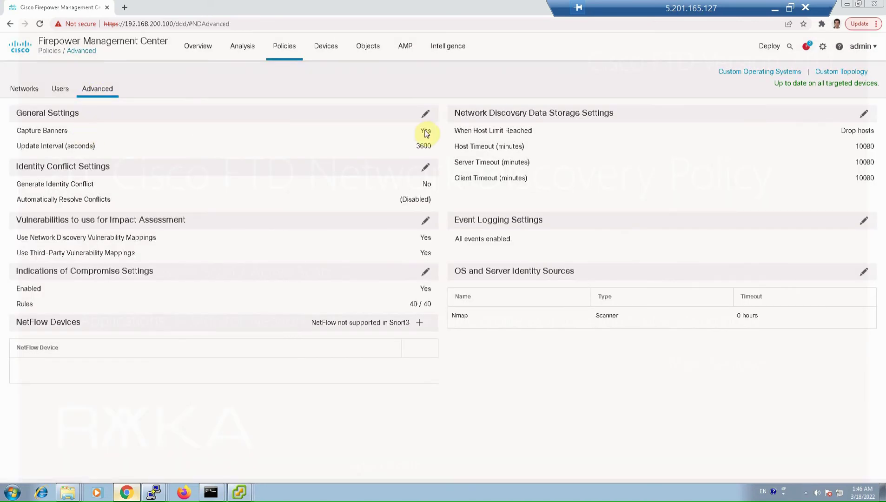
pyautogui.click(425, 114)
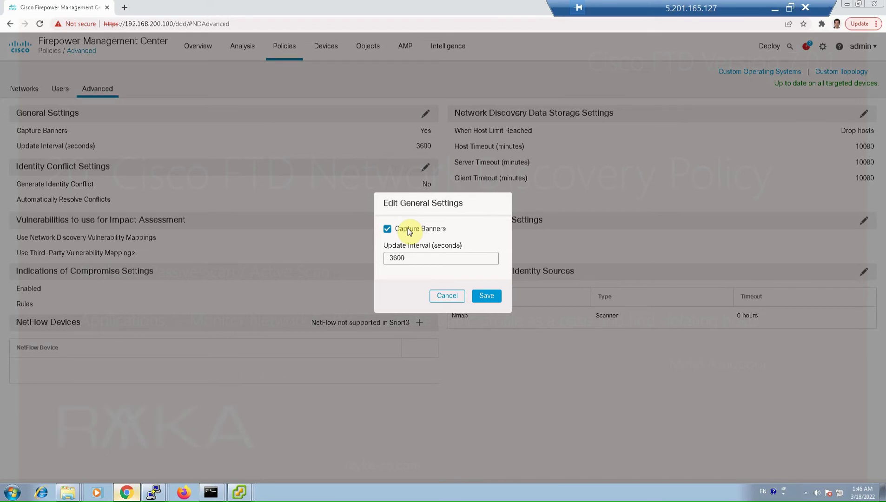
pyautogui.click(572, 375)
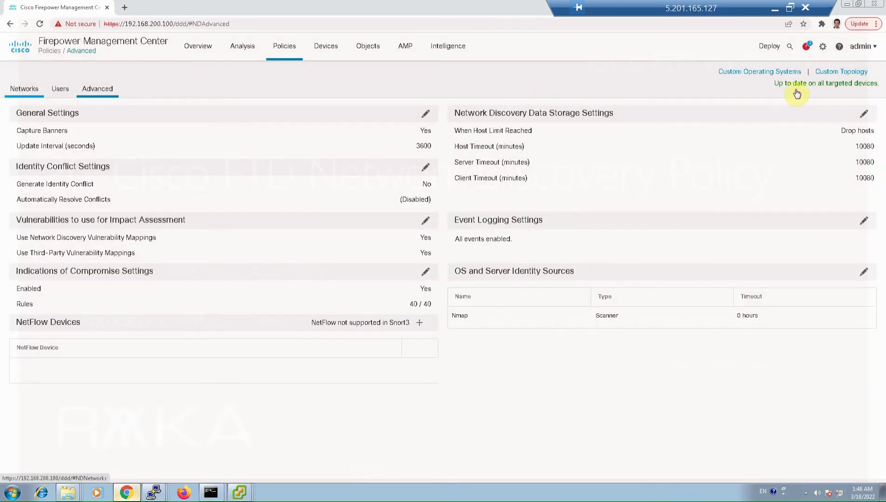
# Open RAYKA_Topology from the custom topologies list to see its LAN and MGMT networks.
pyautogui.click(833, 74)
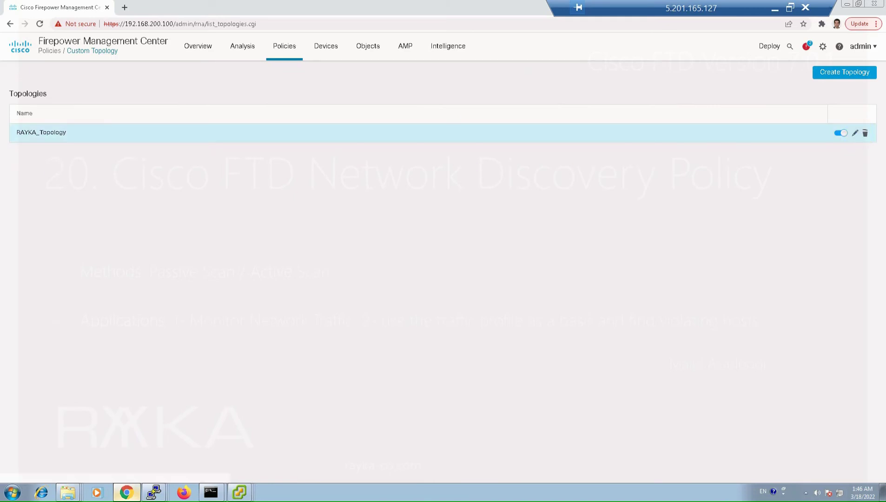
pyautogui.click(852, 135)
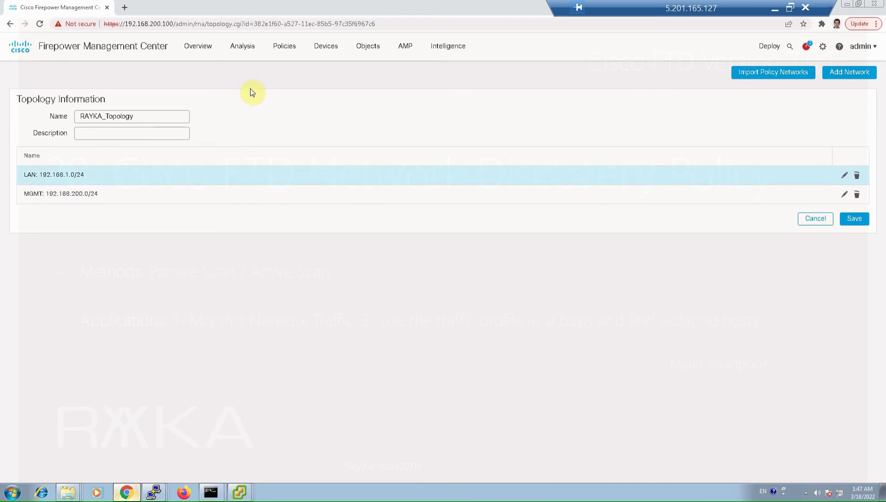
# Open the Network Map grouped by topology and view host 192.168.1.117's profile.
pyautogui.click(242, 46)
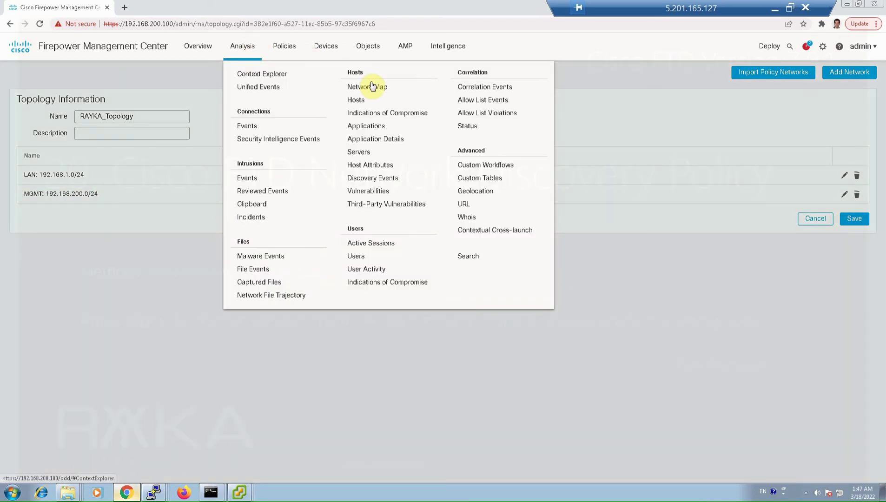
pyautogui.click(370, 90)
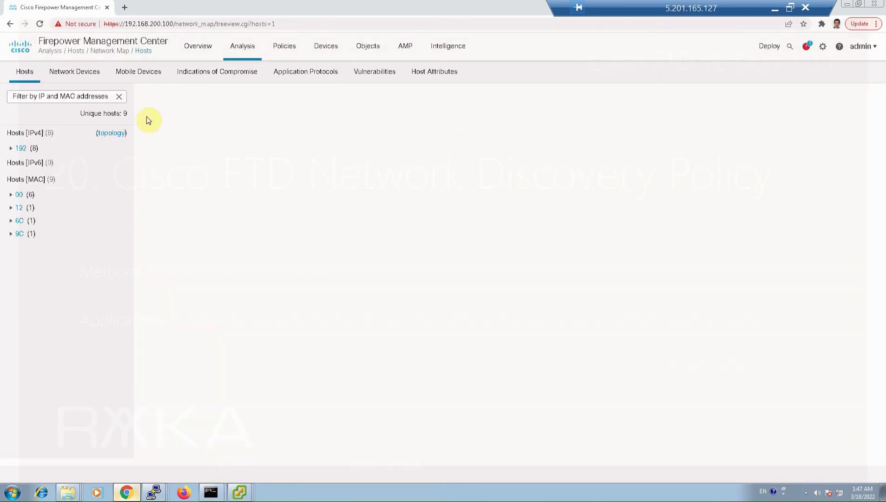
pyautogui.click(115, 133)
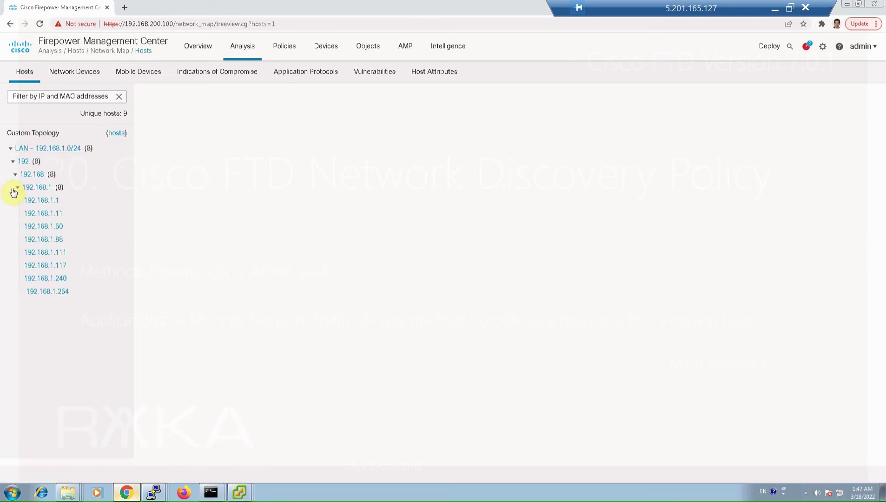
pyautogui.click(48, 268)
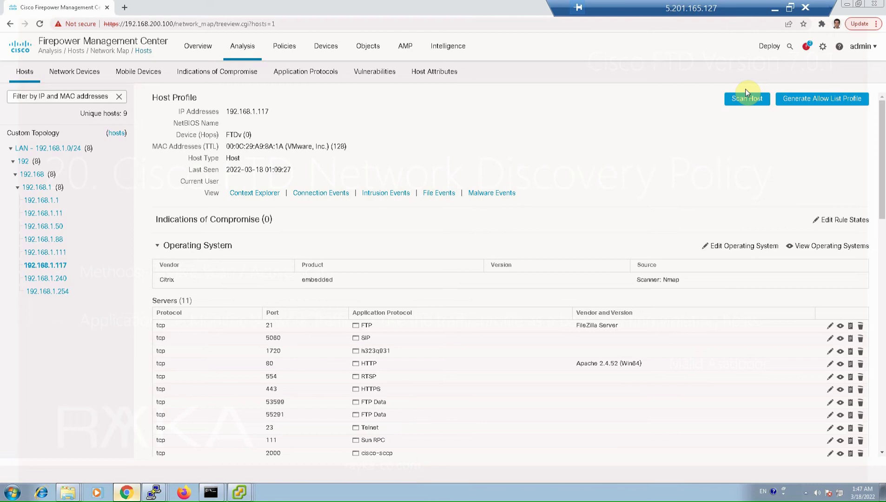
pyautogui.moveTo(279, 170)
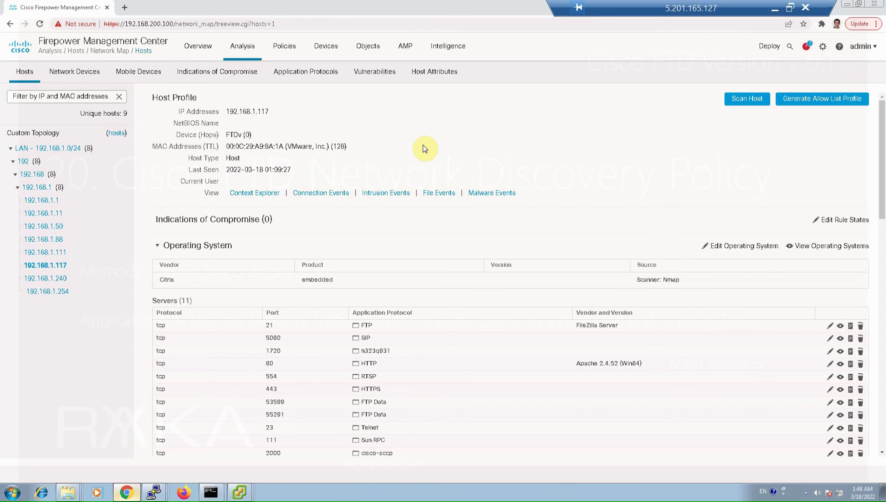
pyautogui.scroll(-6, 529, 222)
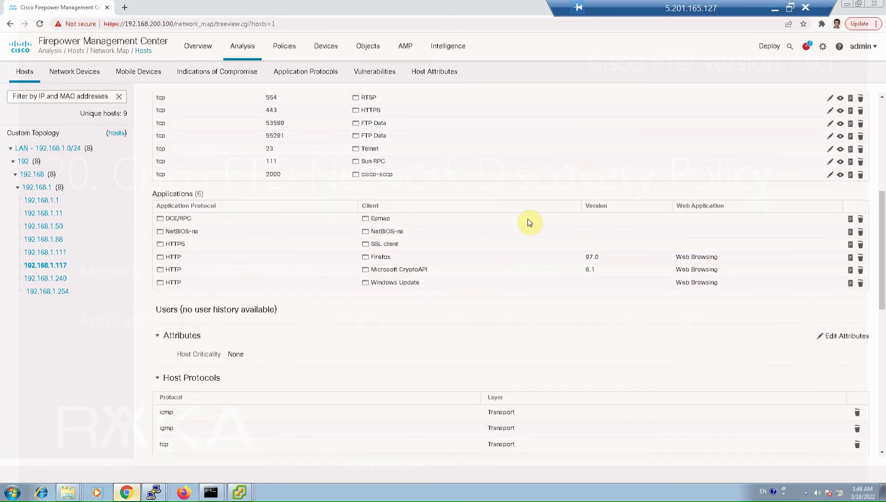
pyautogui.scroll(-7, 529, 222)
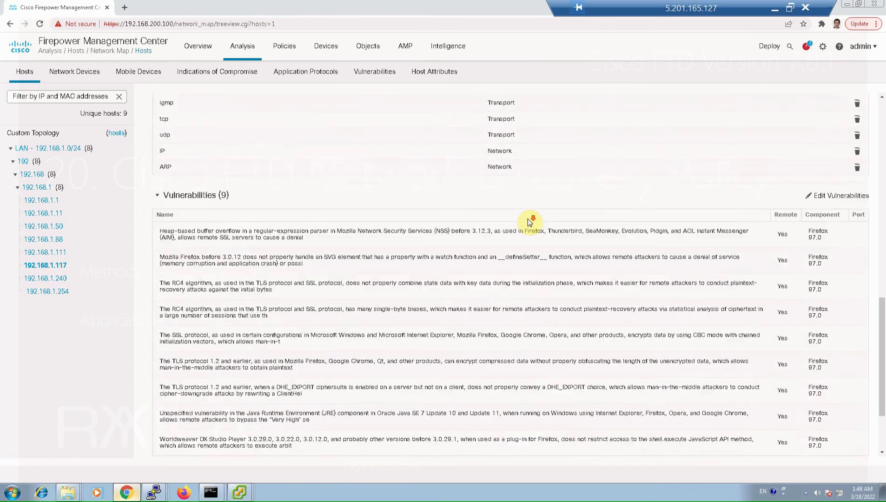
pyautogui.scroll(-2, 529, 222)
pyautogui.scroll(1, 529, 222)
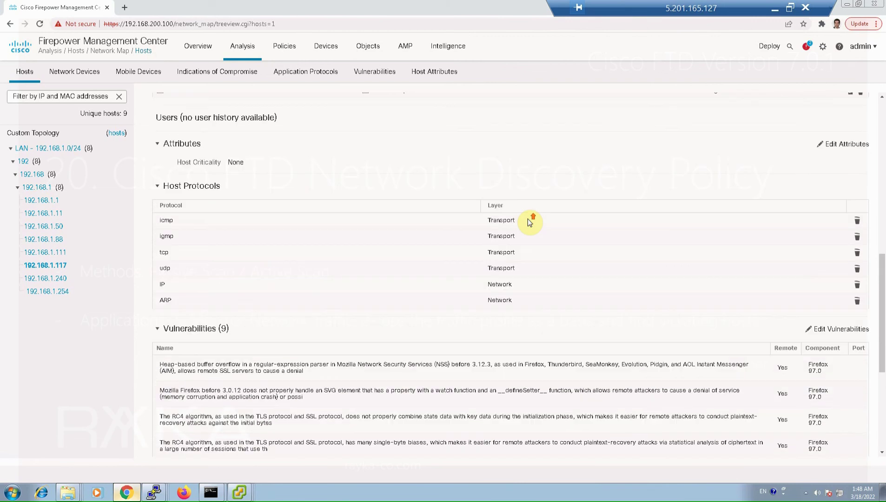
pyautogui.scroll(10, 530, 222)
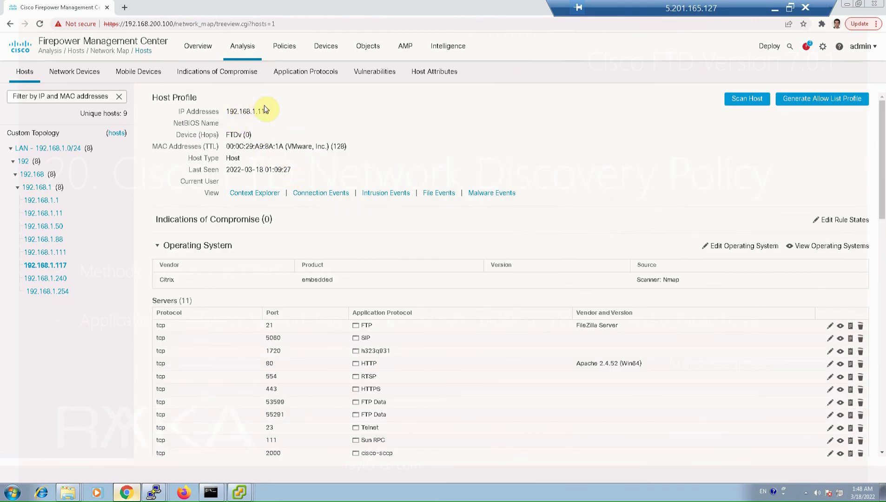
pyautogui.moveTo(266, 110); pyautogui.dragTo(265, 147)
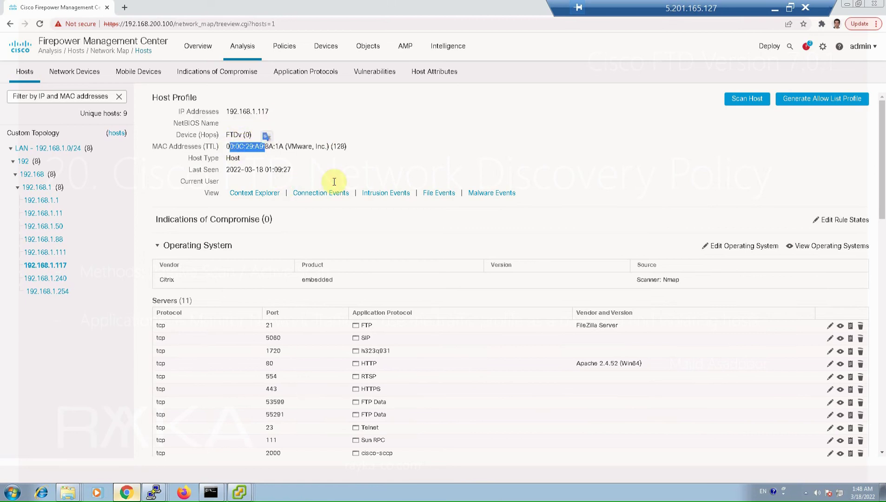
pyautogui.click(686, 205)
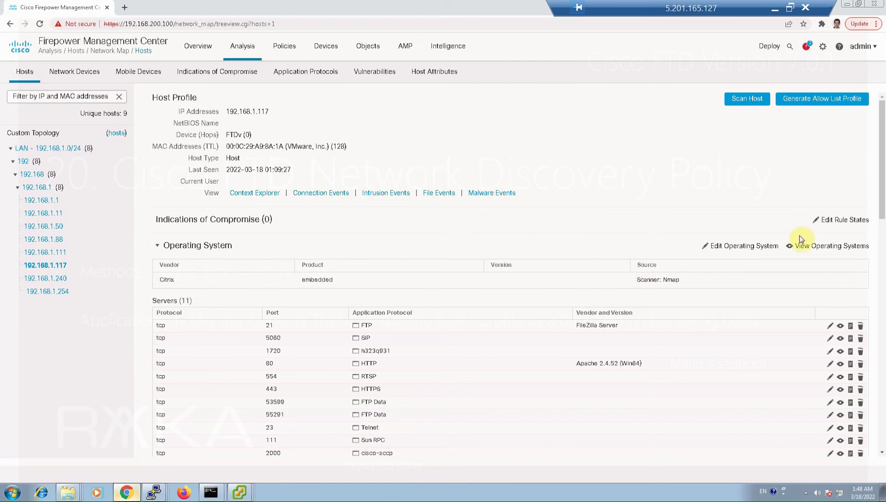
# Set host 192.168.1.117's OS identity to Microsoft, Corp. Windows 7 ultimate.
pyautogui.click(743, 246)
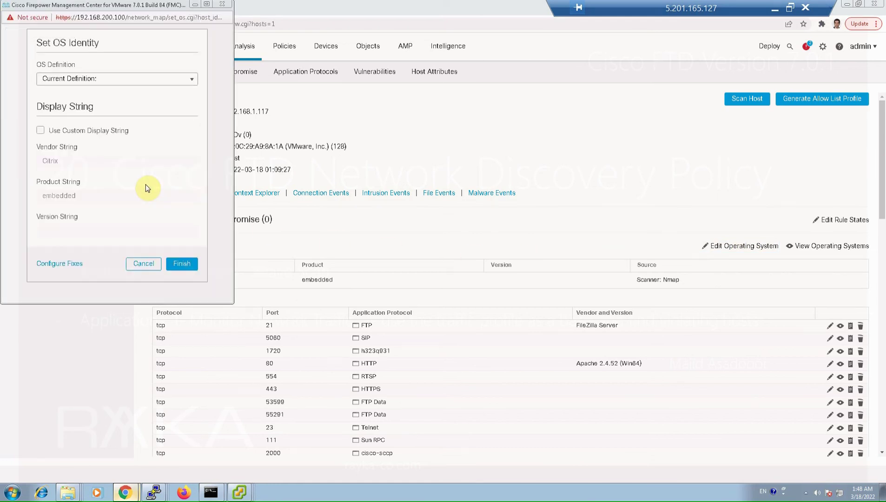
pyautogui.click(151, 75)
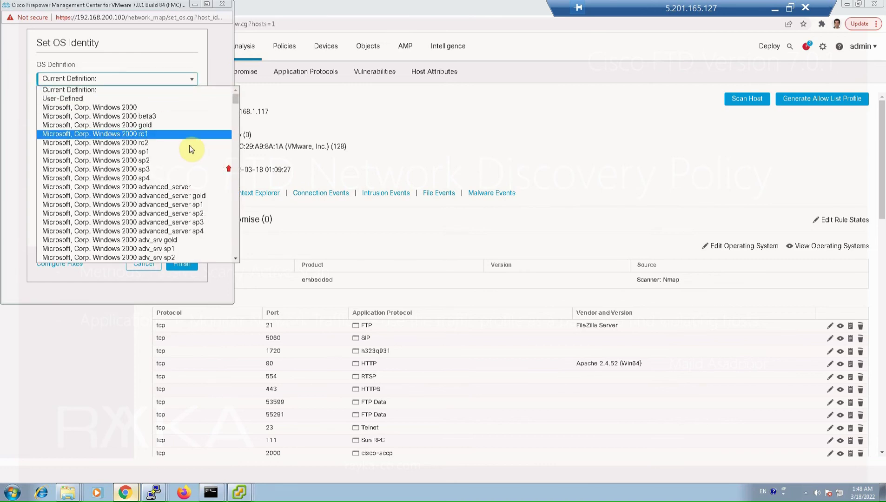
pyautogui.scroll(-20, 237, 185)
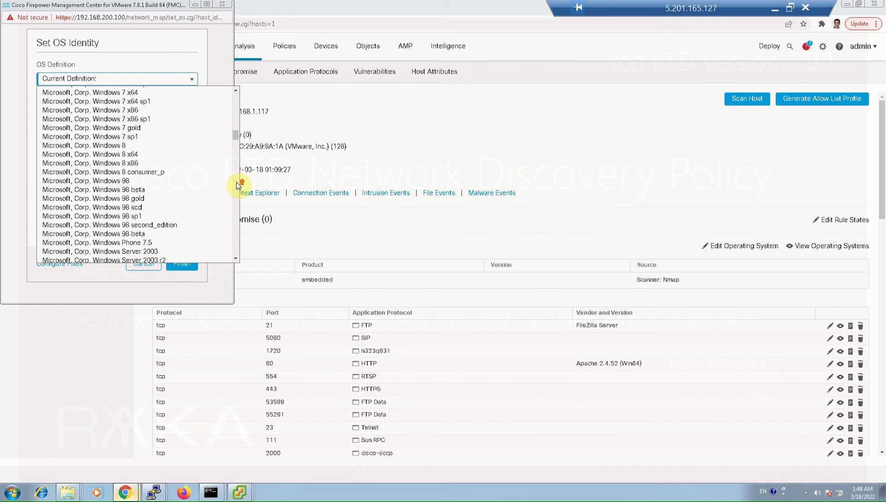
pyautogui.scroll(6, 237, 185)
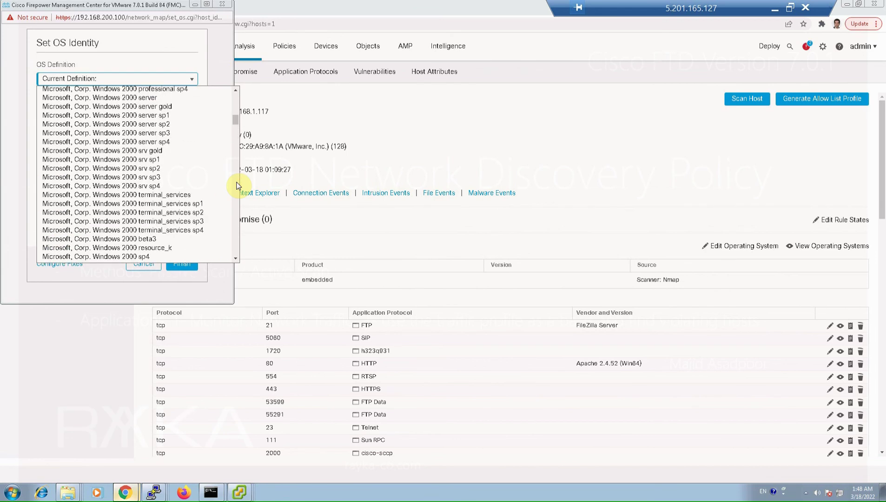
pyautogui.scroll(-5, 238, 185)
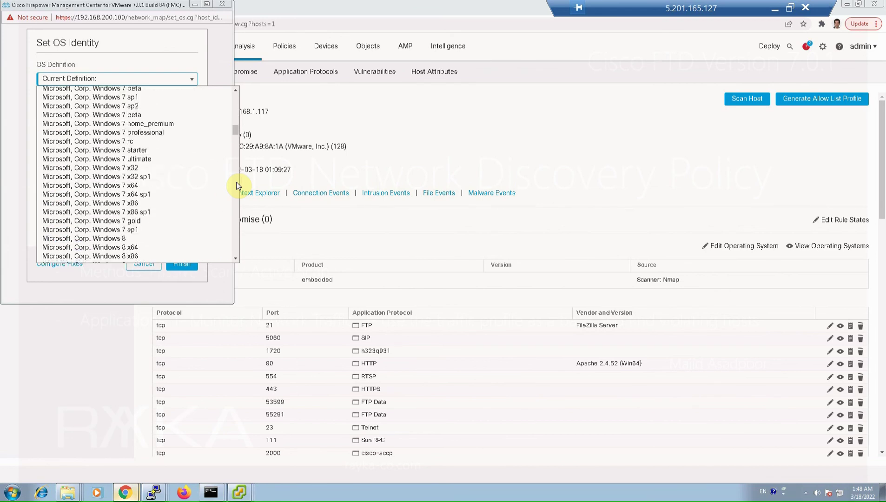
pyautogui.scroll(3, 237, 185)
pyautogui.click(168, 252)
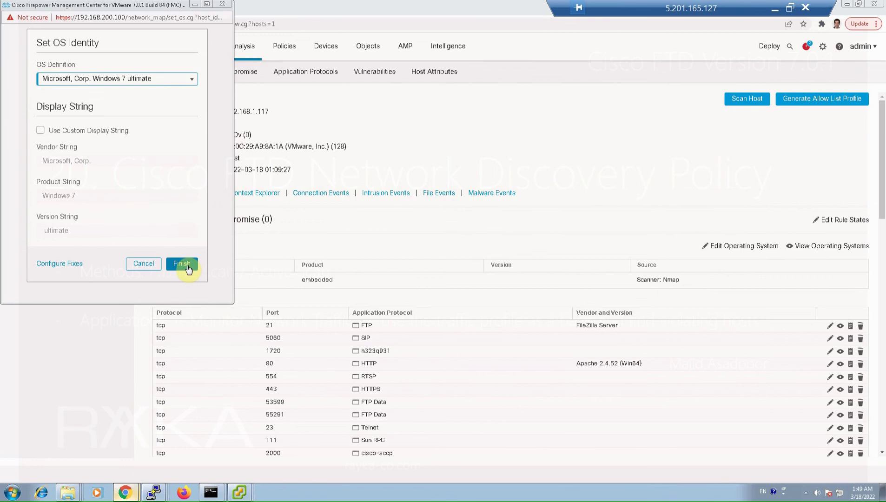
pyautogui.click(187, 269)
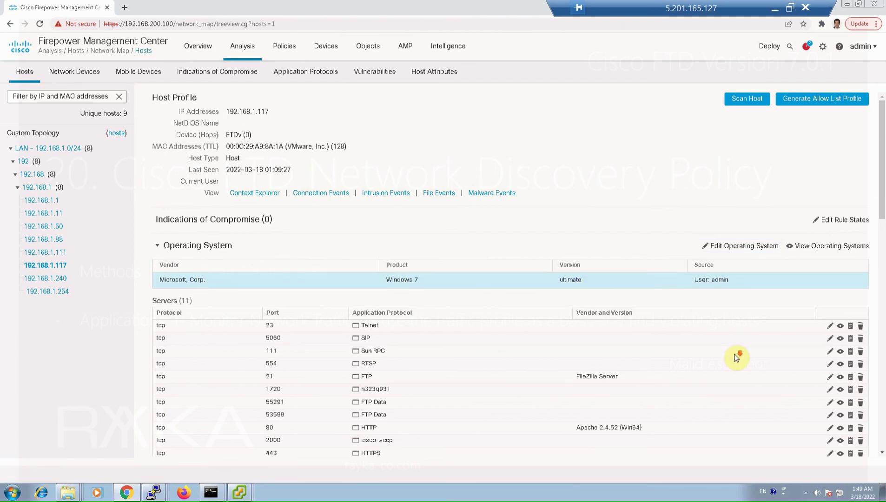
# Scroll down the host profile to review its OS, eleven servers and six applications.
pyautogui.scroll(-1, 736, 357)
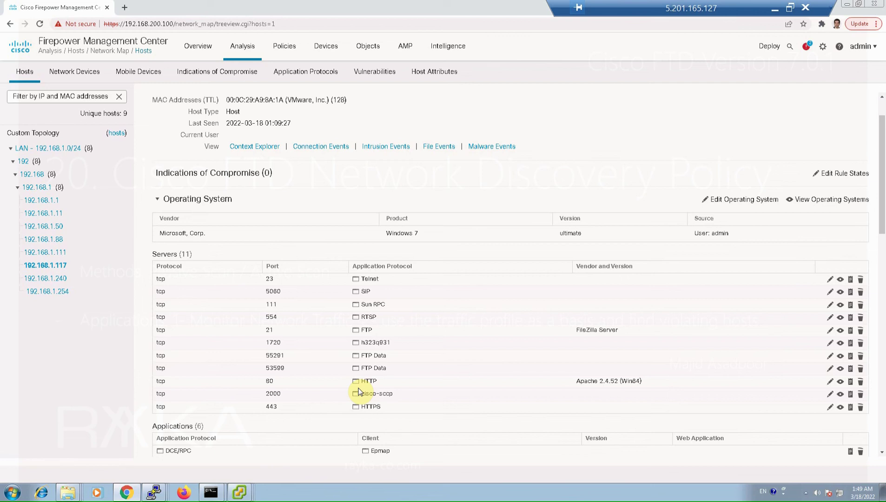
pyautogui.scroll(-3, 358, 392)
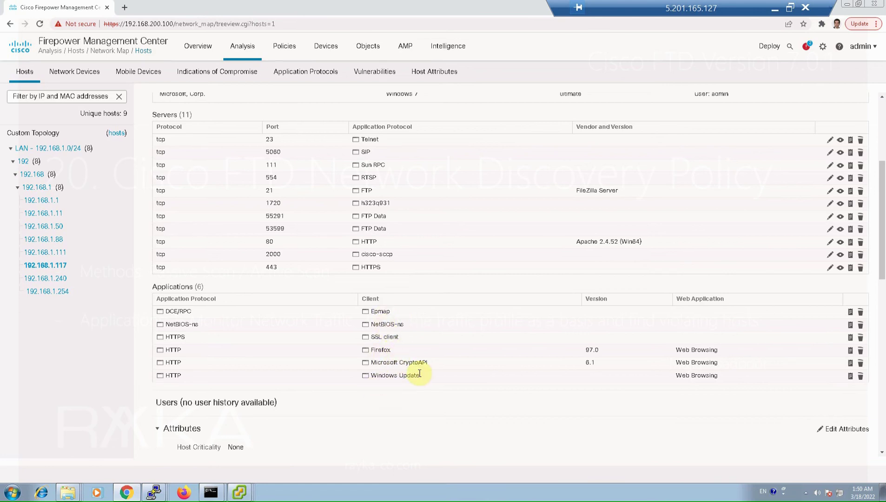
# Scroll through the host's nine vulnerabilities, then collapse the Vulnerabilities (9) section.
pyautogui.scroll(-2, 525, 467)
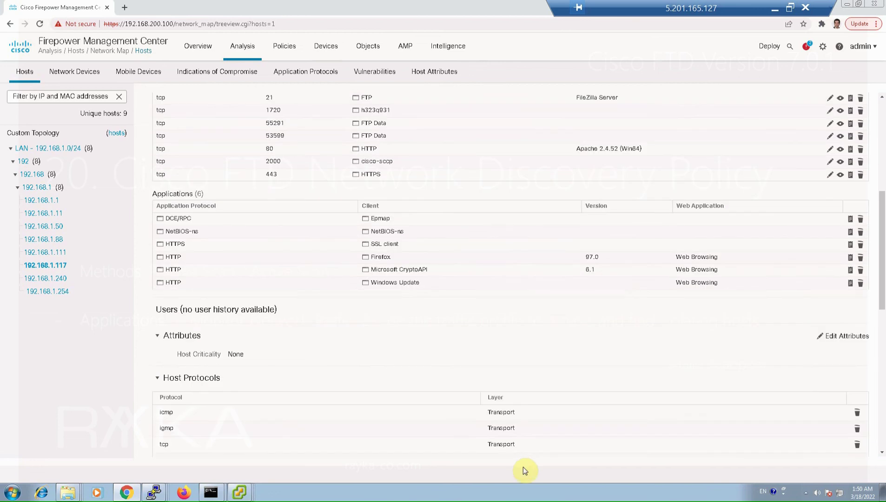
pyautogui.scroll(-4, 525, 470)
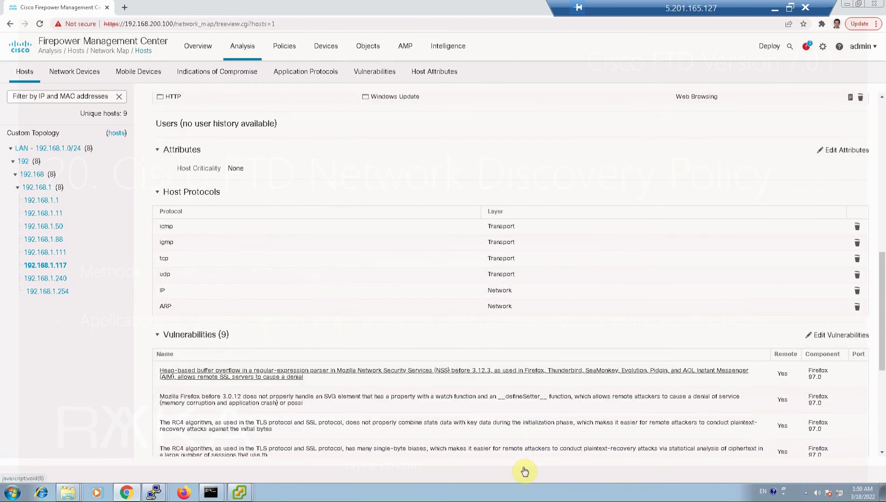
pyautogui.scroll(-3, 525, 469)
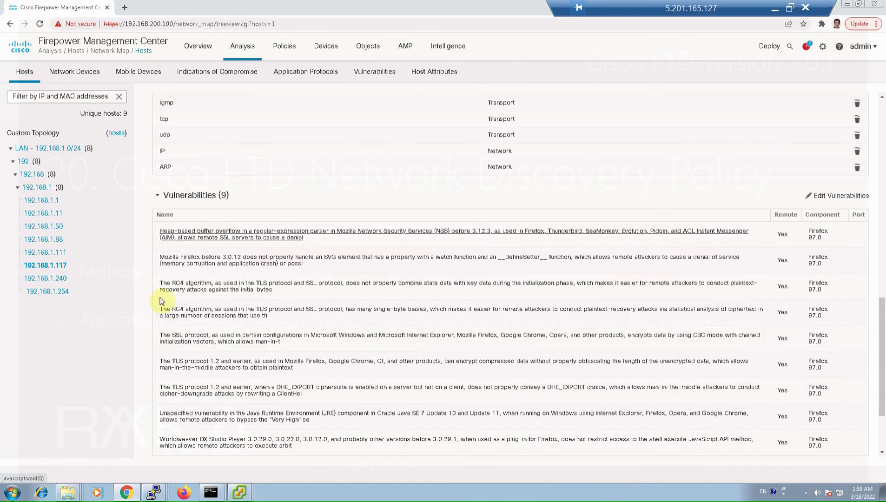
pyautogui.click(158, 197)
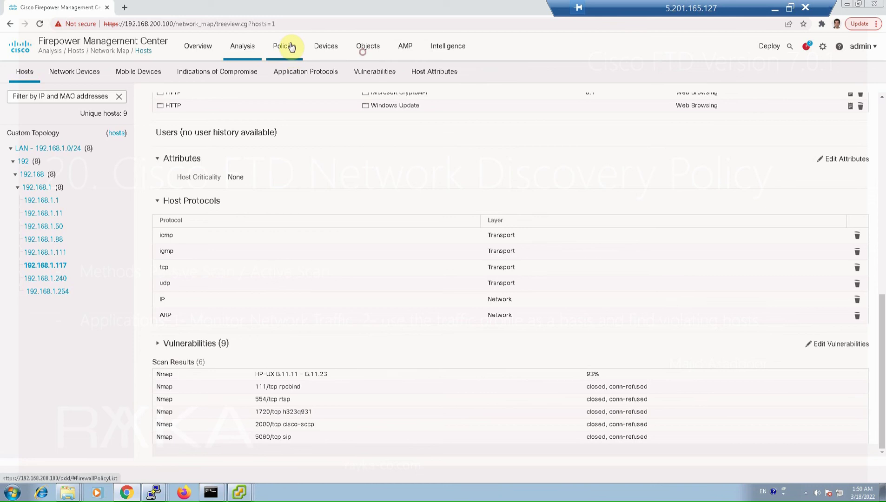
# Go to the Nmap Scan Instances page under Policies > Actions > Scanners.
pyautogui.moveTo(290, 48)
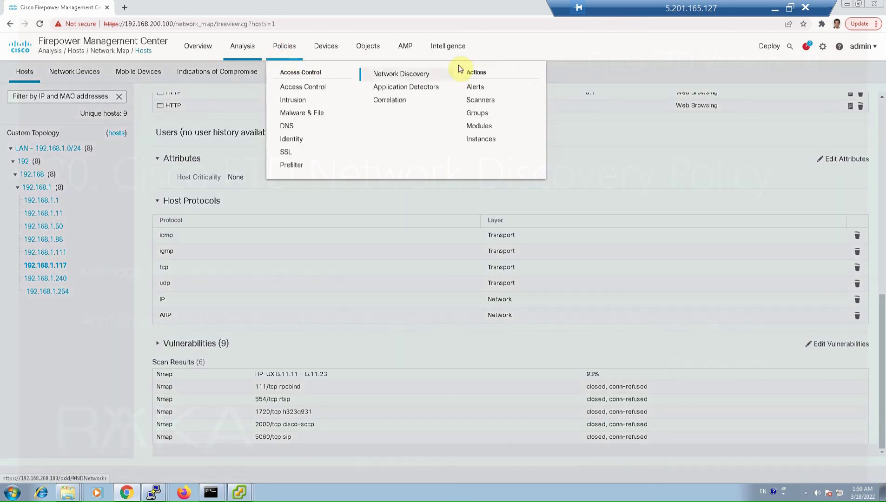
pyautogui.click(479, 101)
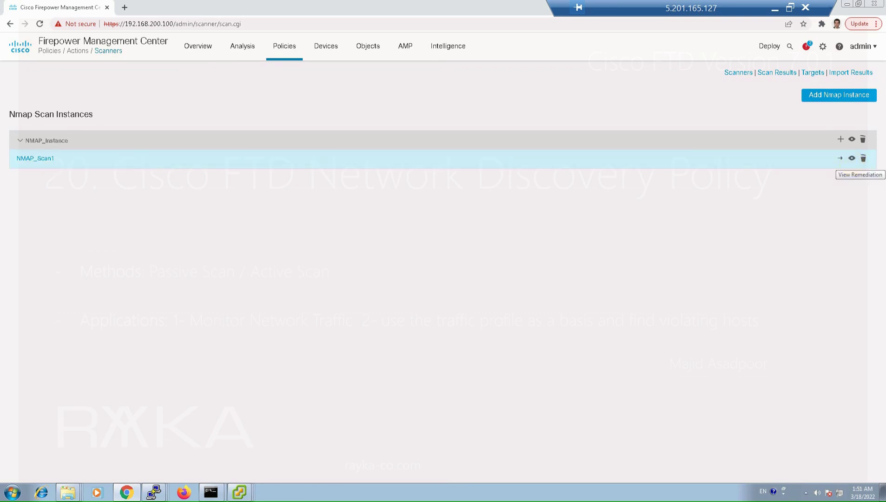
pyautogui.click(852, 160)
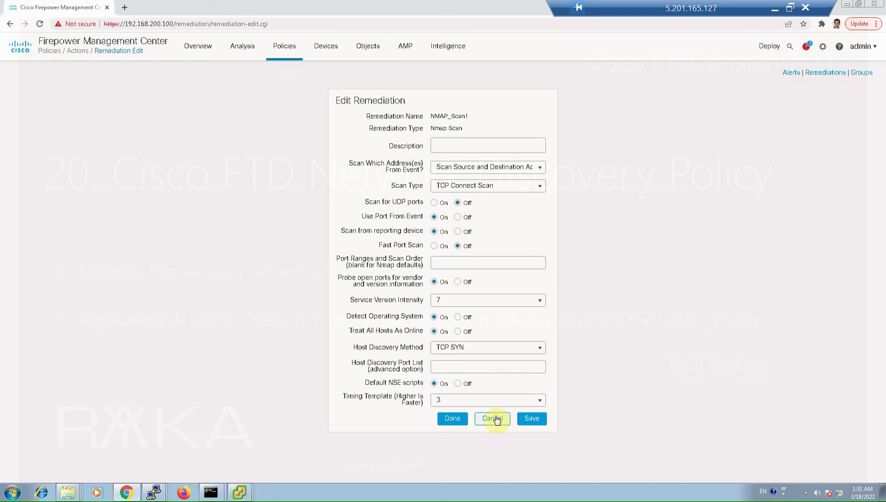
pyautogui.click(496, 419)
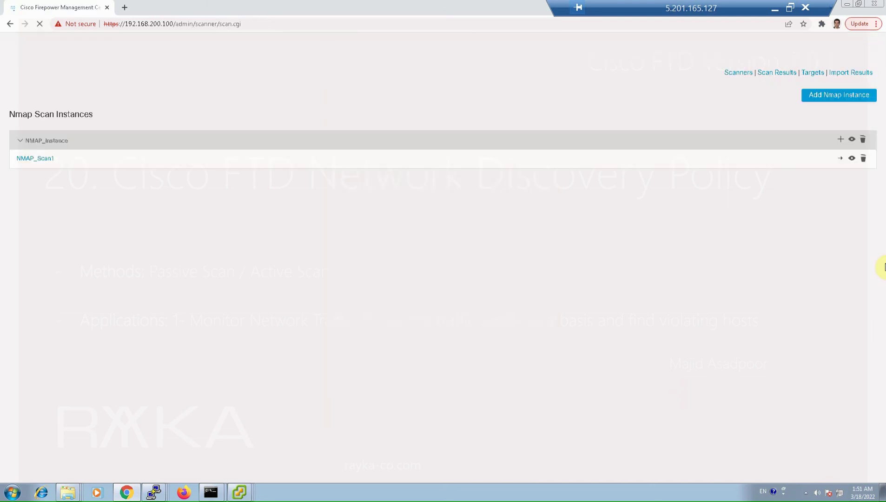
# Run the NMAP_Scan1 remediation against IP range 192.168.1.0/24.
pyautogui.click(842, 161)
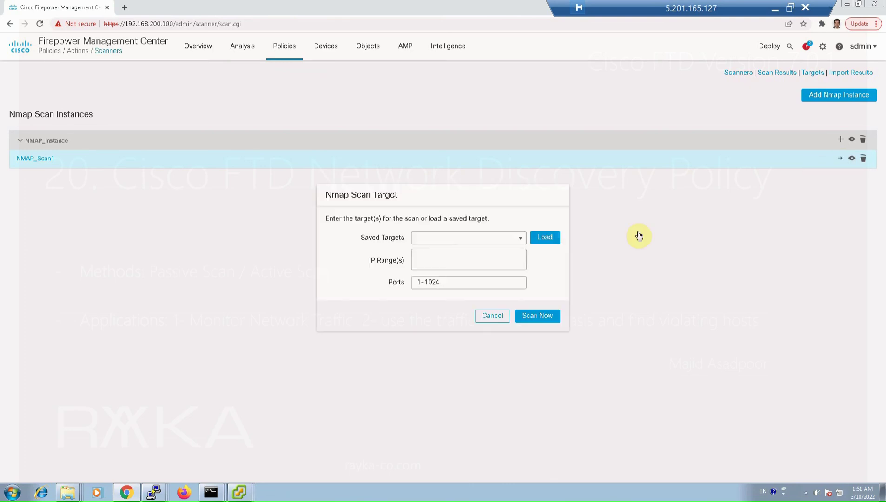
pyautogui.click(506, 263)
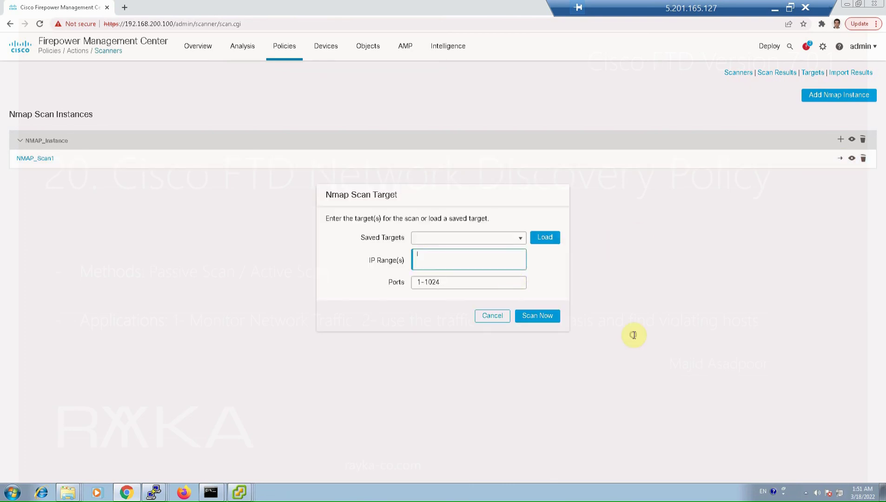
pyautogui.write('192.168.1.0/24')
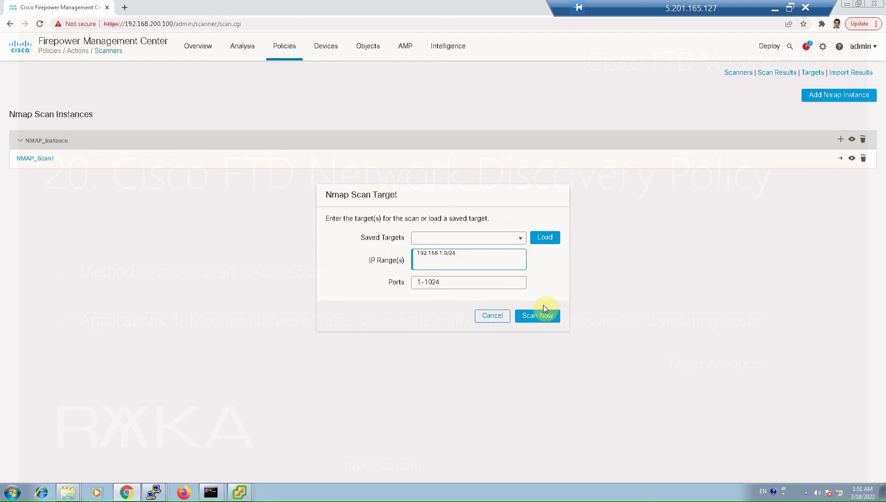
pyautogui.click(545, 320)
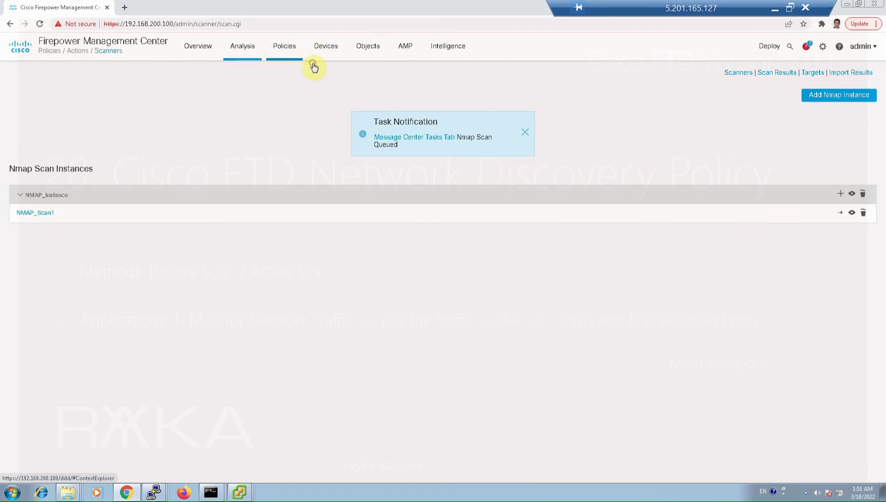
# Reopen host 192.168.1.117 from the Network Map and scroll to its vulnerabilities and Nmap results.
pyautogui.click(259, 56)
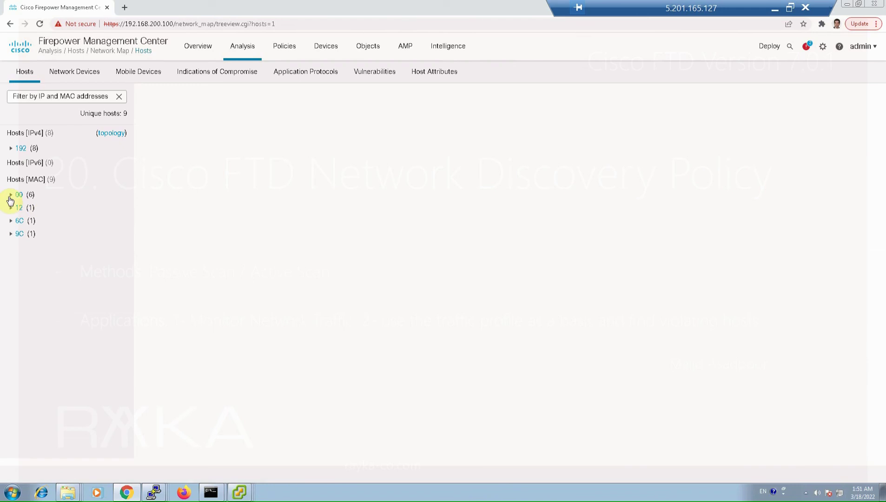
pyautogui.click(11, 147)
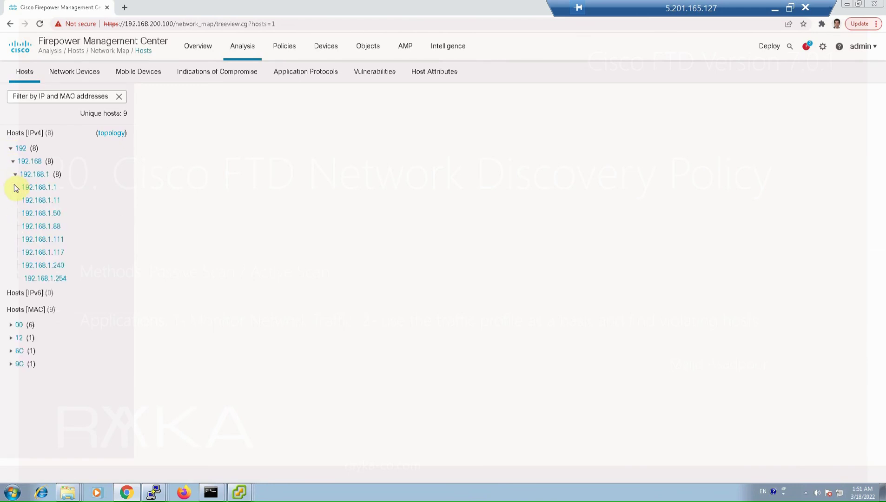
pyautogui.click(65, 254)
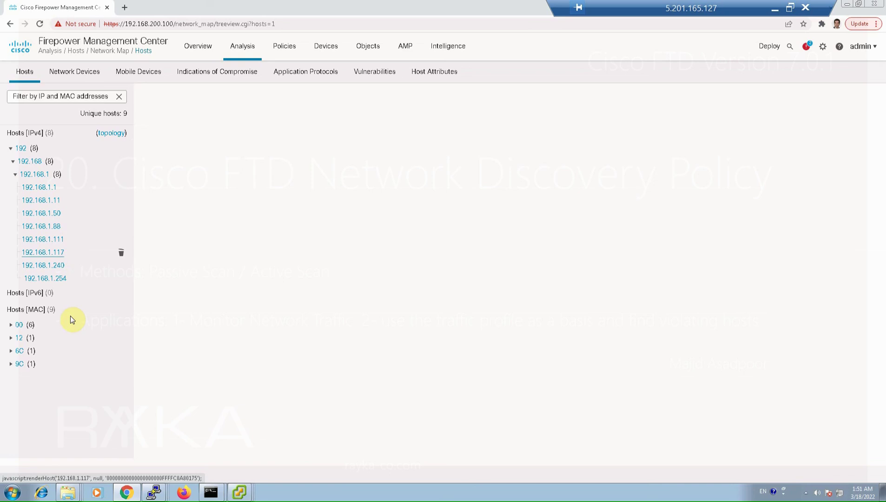
pyautogui.scroll(-3, 507, 364)
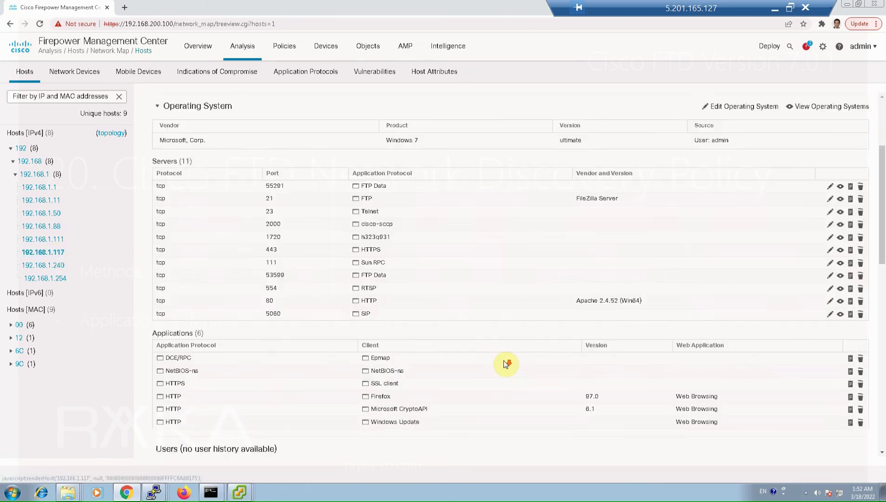
pyautogui.scroll(-10, 507, 364)
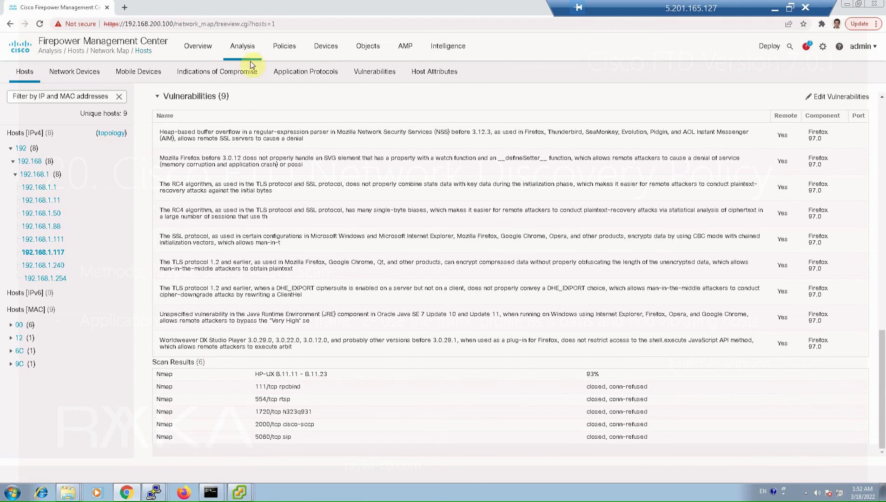
pyautogui.moveTo(312, 63)
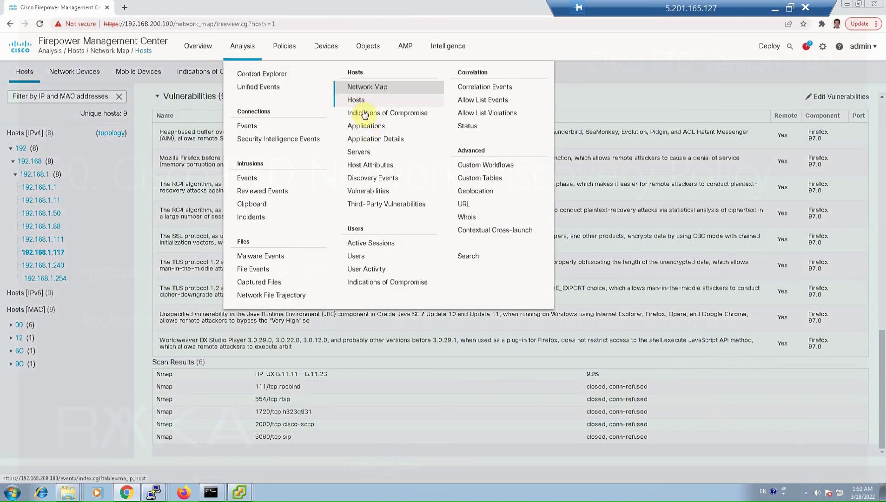
# List applications by host count and show the hosts running Telnet: 192.168.1.88, 192.168.1.254, 192.168.1.117.
pyautogui.click(460, 158)
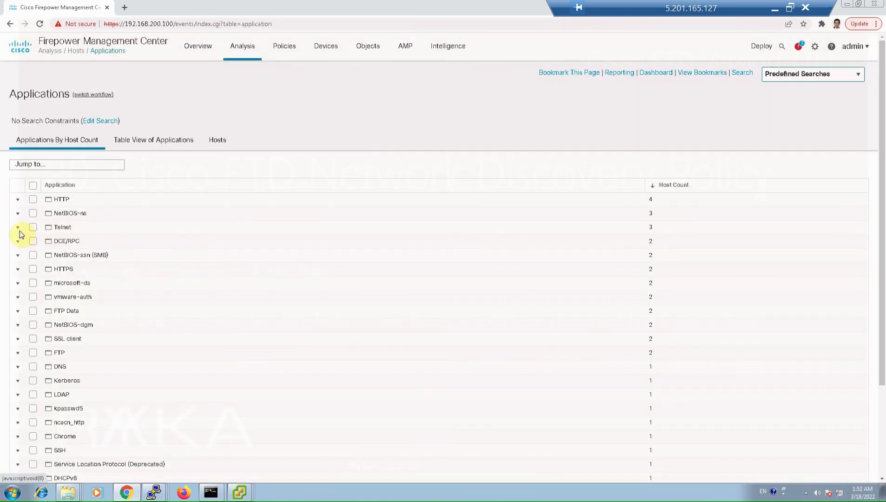
pyautogui.click(60, 227)
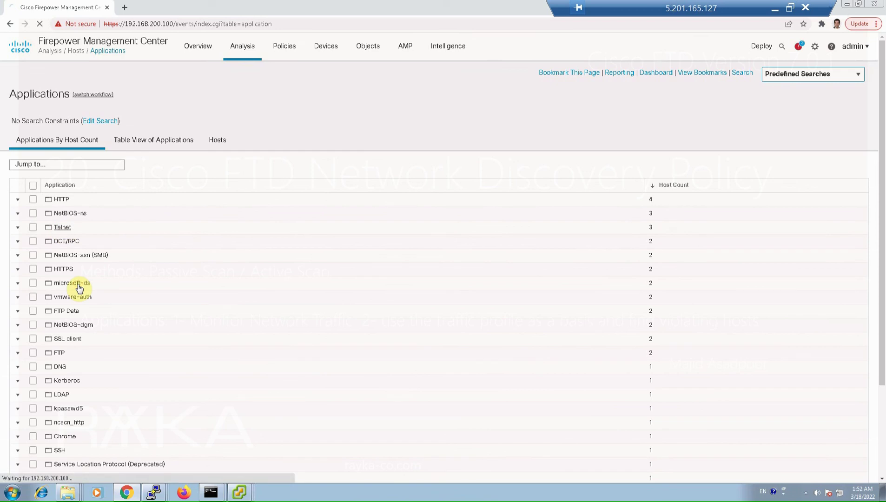